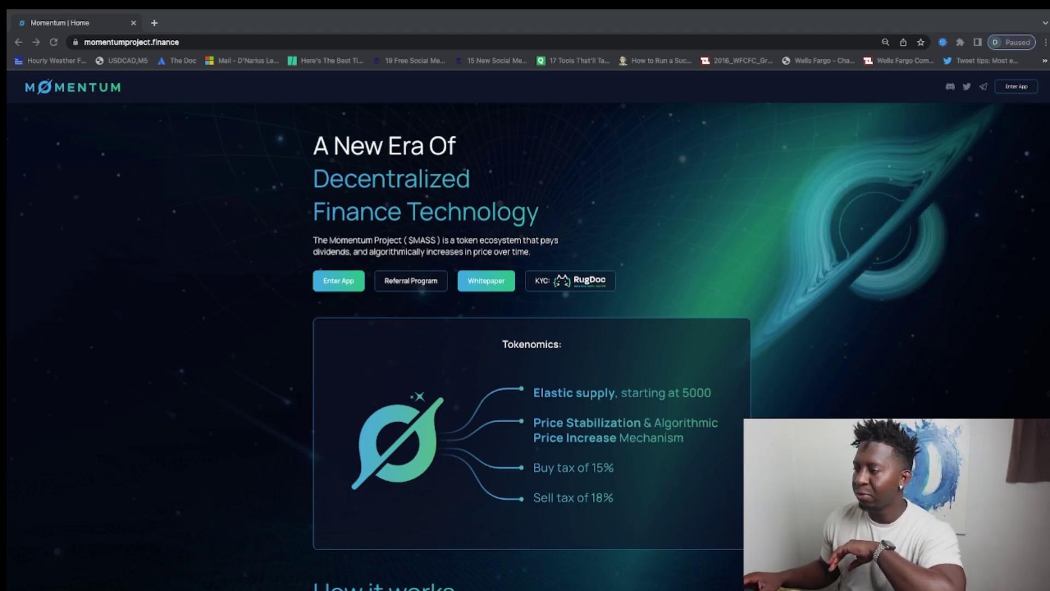
Open the Momentum Project whitepaper and scroll down to its FAQ section
click(296, 229)
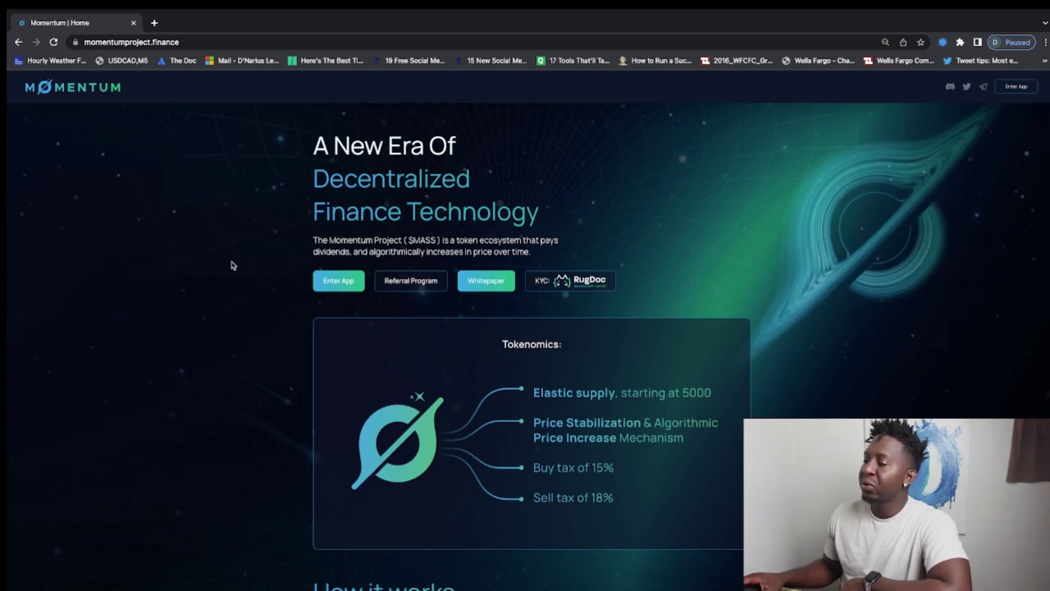
scroll(232, 266, down, 2)
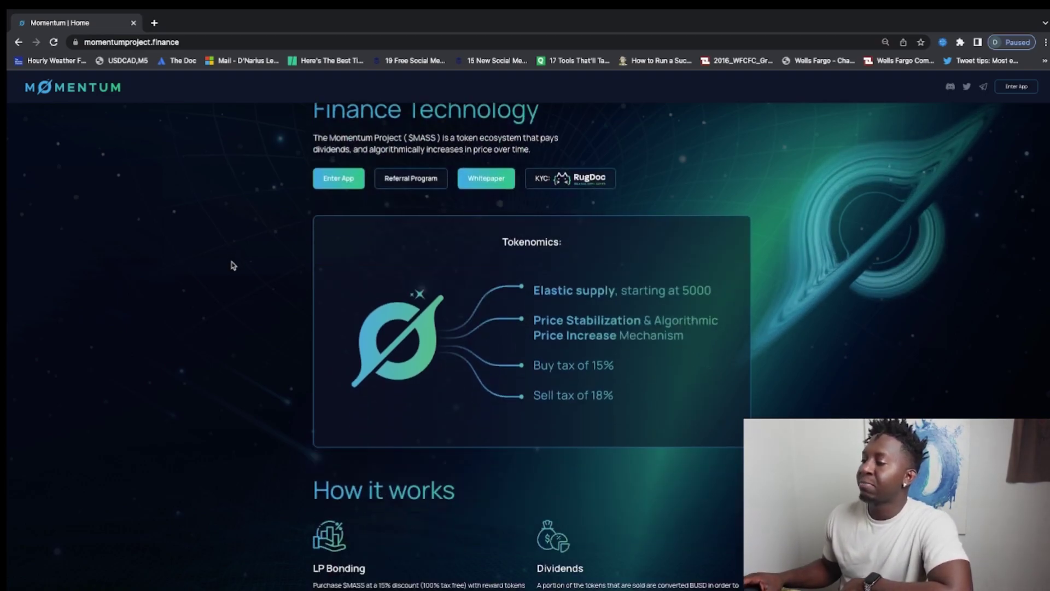
click(472, 178)
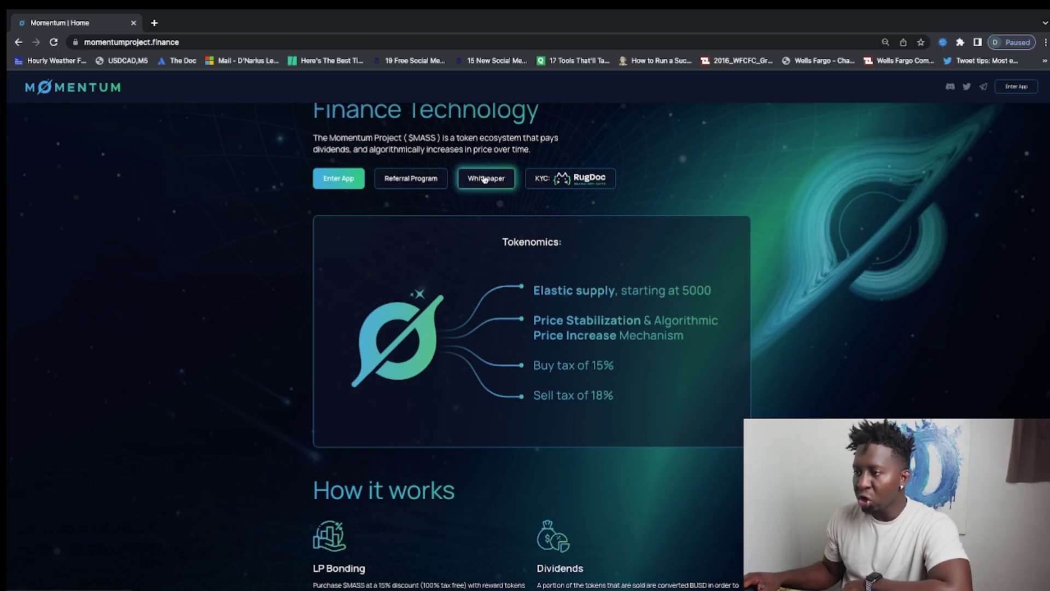
scroll(441, 325, down, 1)
scroll(441, 324, down, 4)
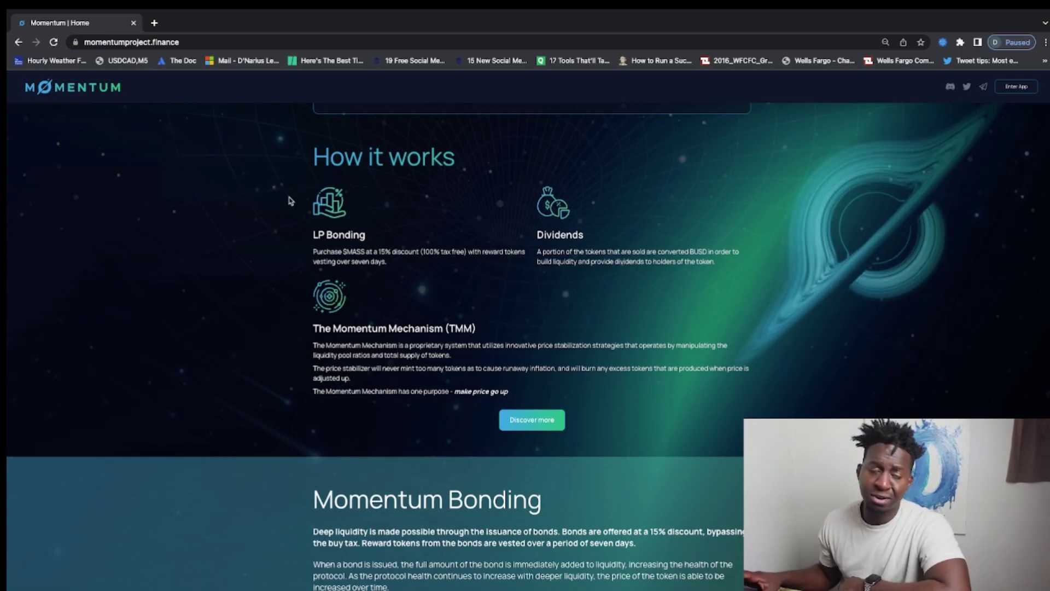
scroll(241, 243, down, 1)
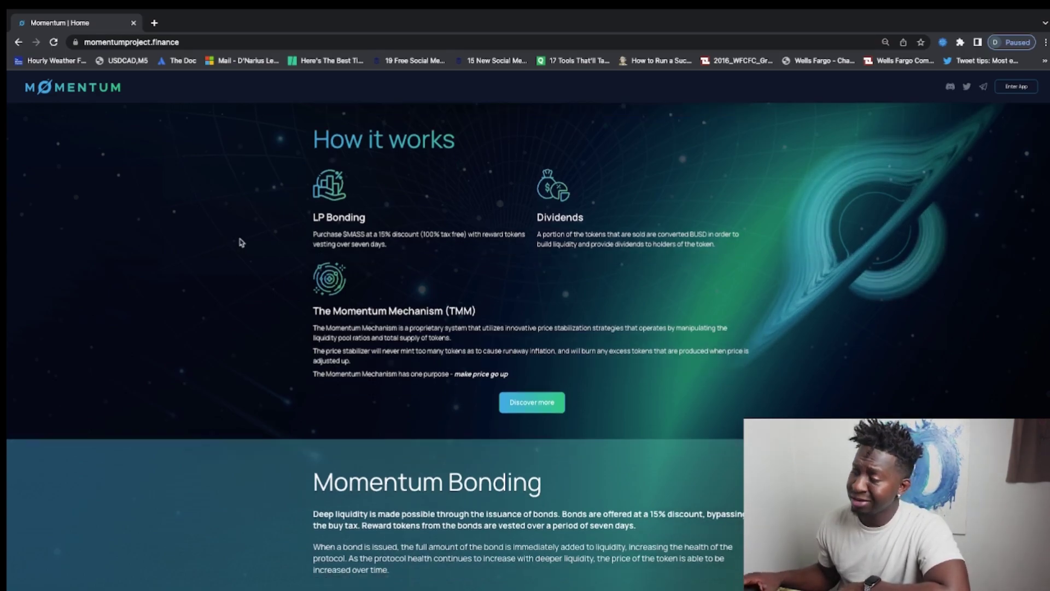
scroll(383, 246, down, 5)
scroll(492, 274, down, 2)
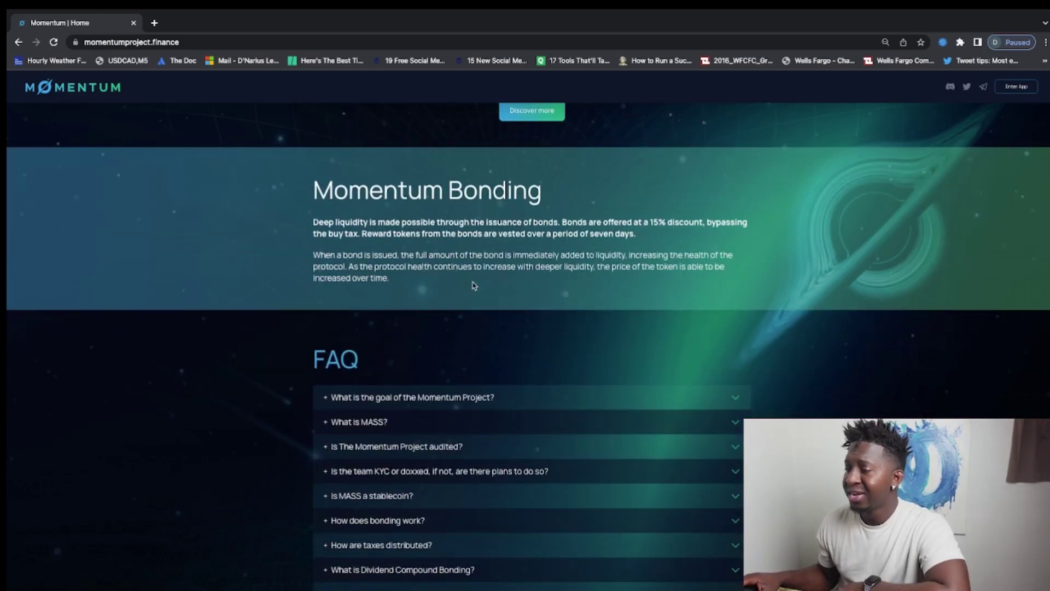
scroll(465, 328, down, 3)
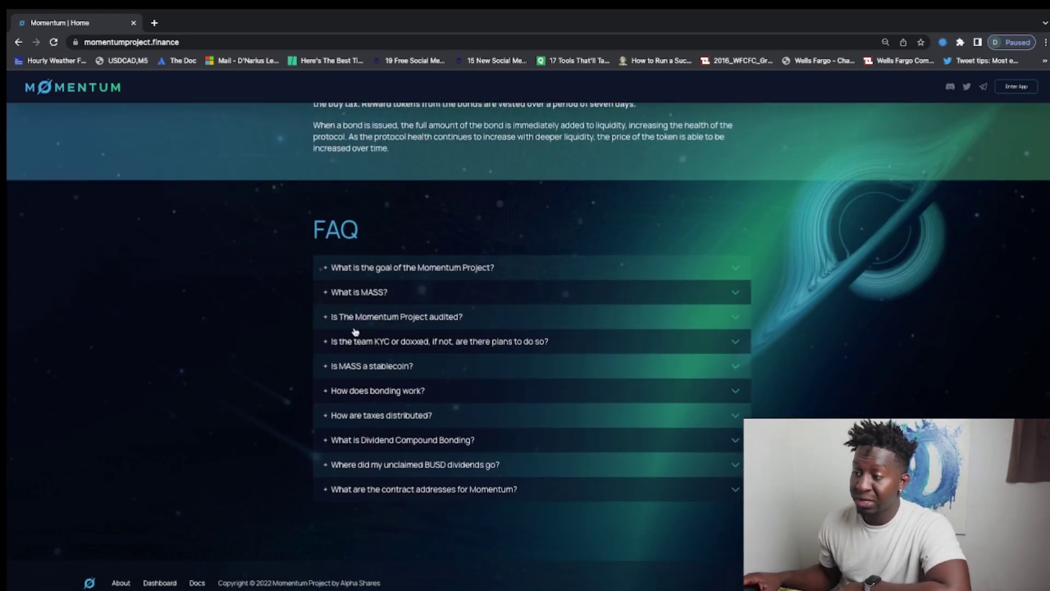
scroll(383, 305, down, 1)
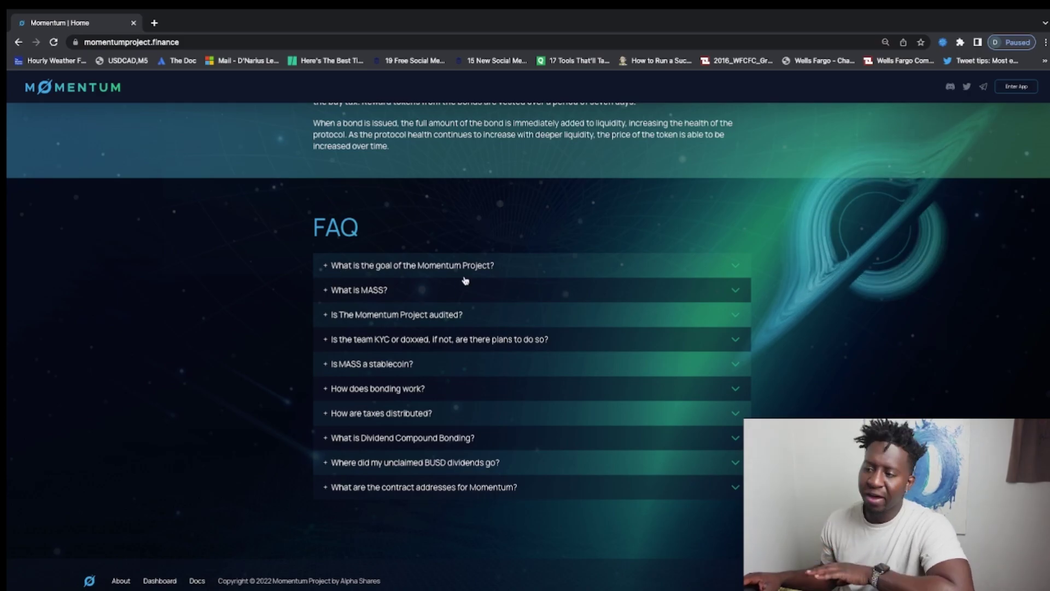
Expand the FAQ answers for 'What is MASS?', the project audit and 'Is MASS a stablecoin?'
click(443, 285)
click(448, 359)
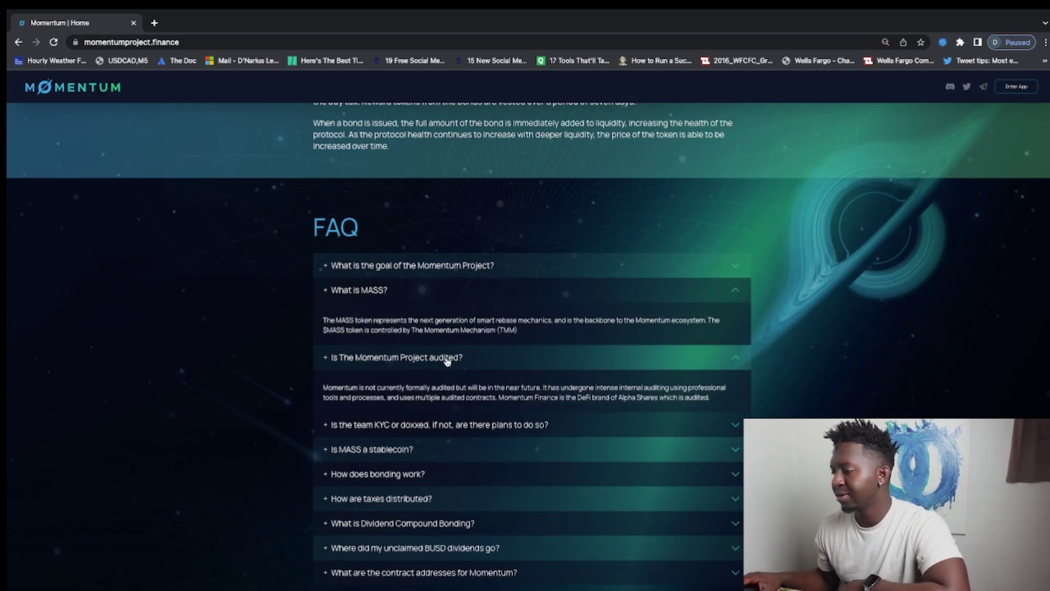
scroll(447, 361, down, 2)
click(448, 371)
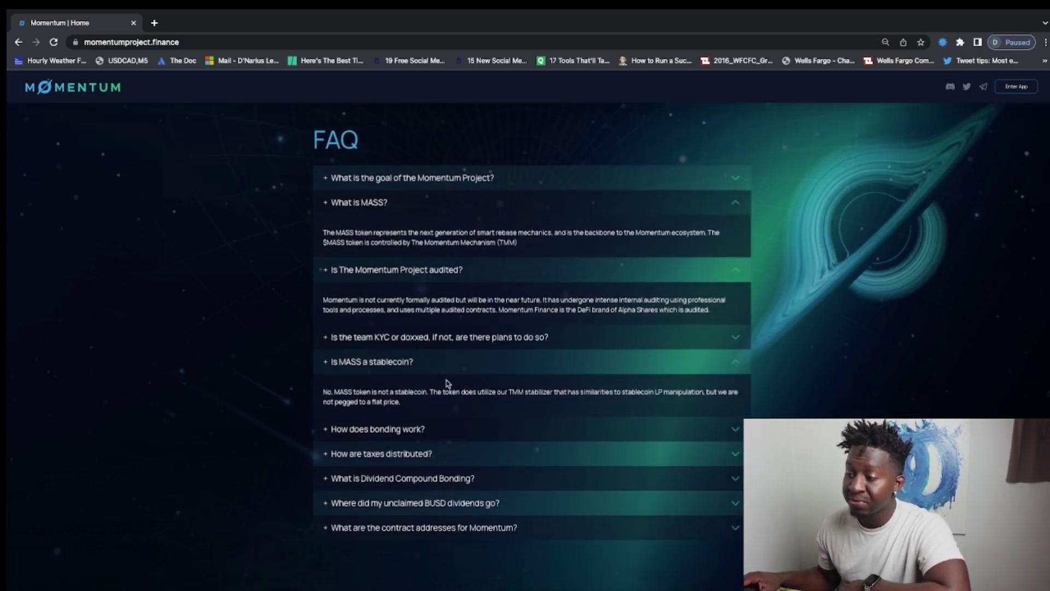
scroll(448, 383, down, 1)
scroll(444, 404, up, 10)
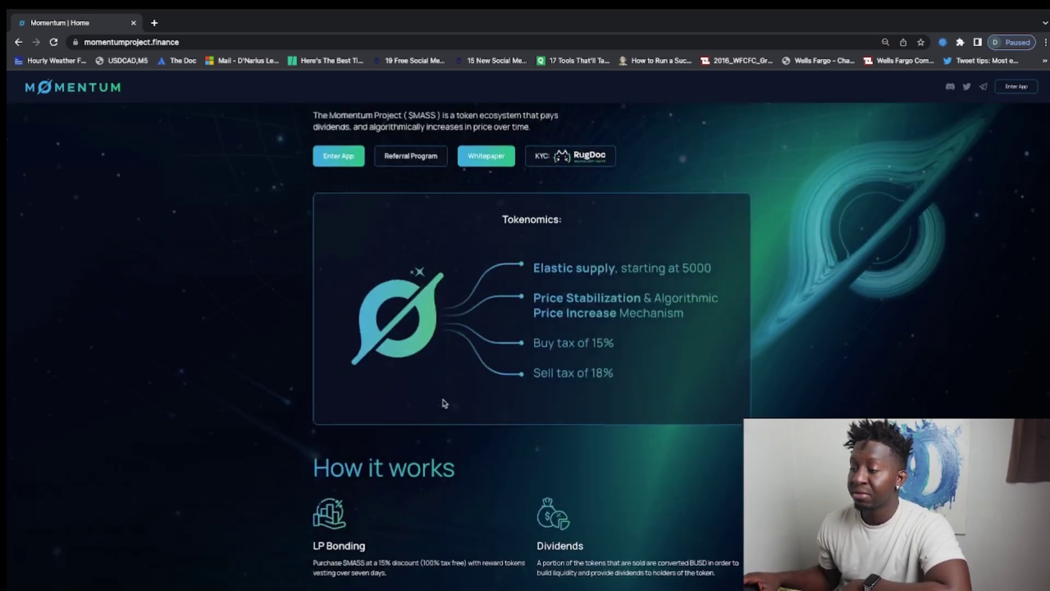
scroll(444, 403, up, 2)
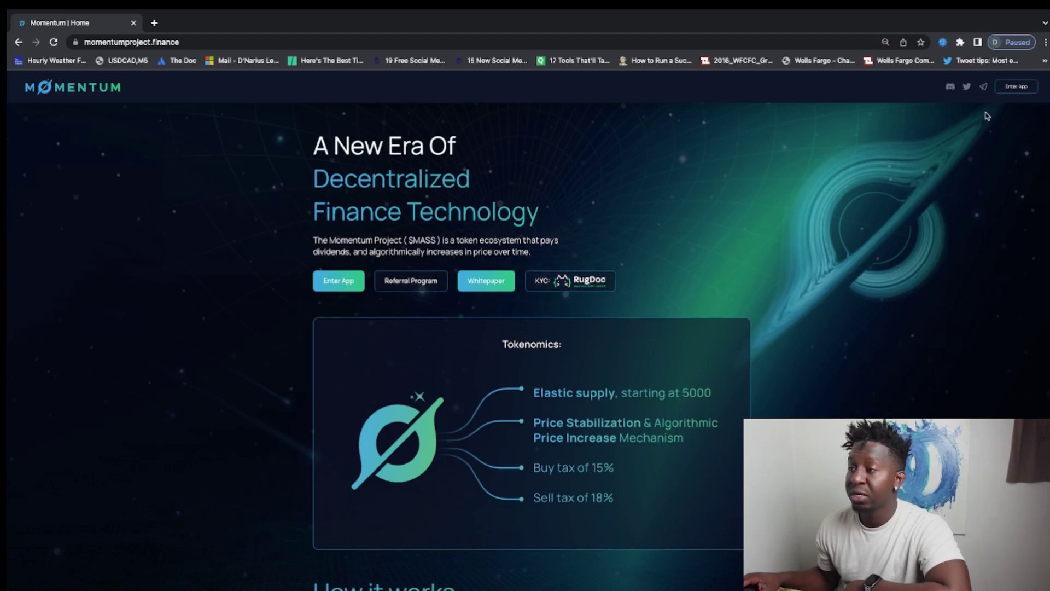
Enter the dashboard app, review the $1.59 price and $23,986.185 dividends, and compound into a bond
click(1016, 87)
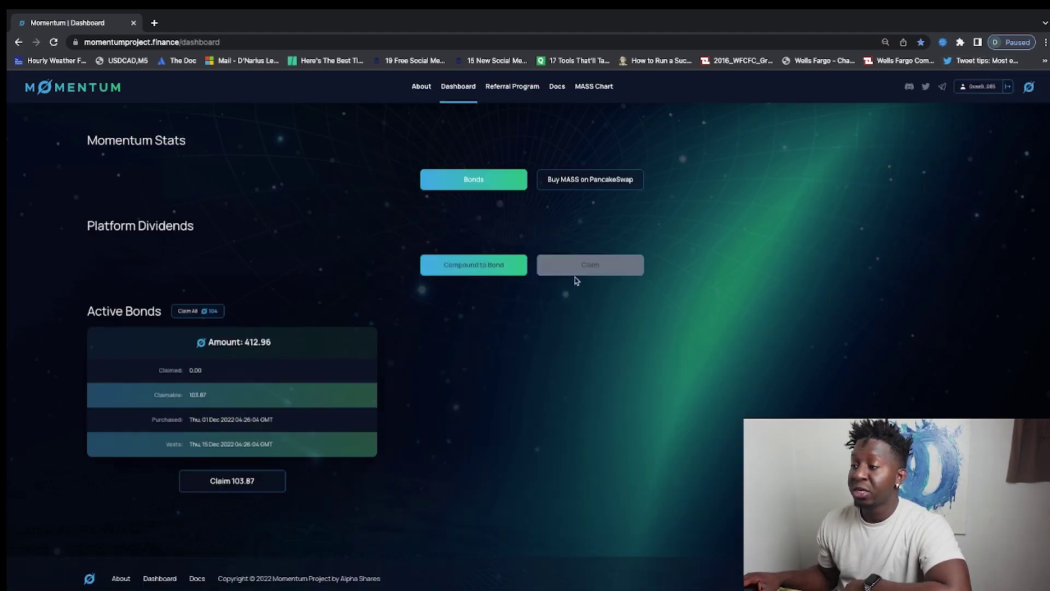
scroll(378, 325, down, 2)
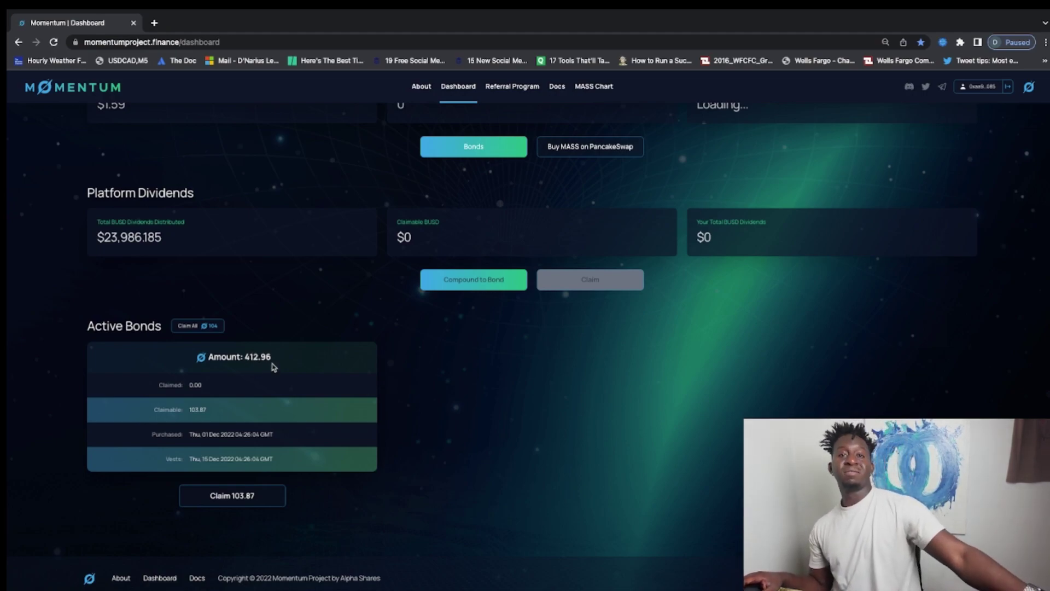
scroll(274, 367, up, 1)
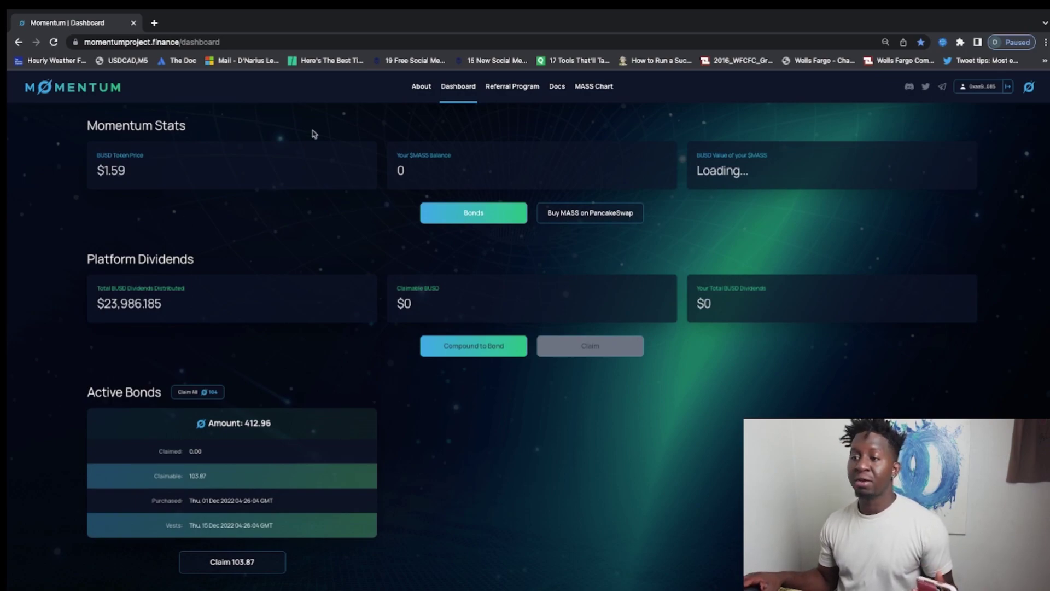
click(501, 345)
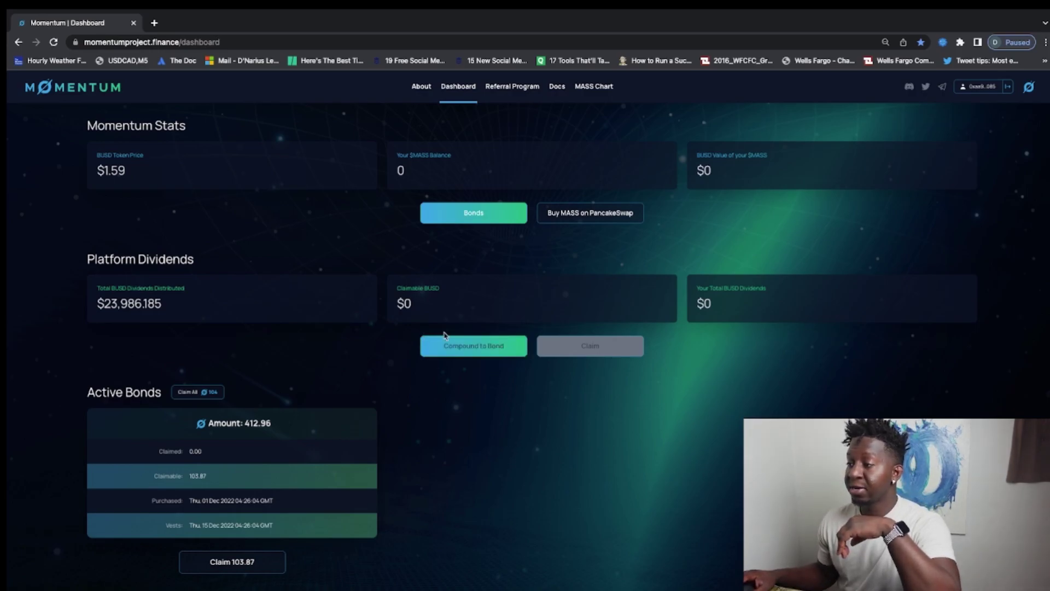
click(462, 219)
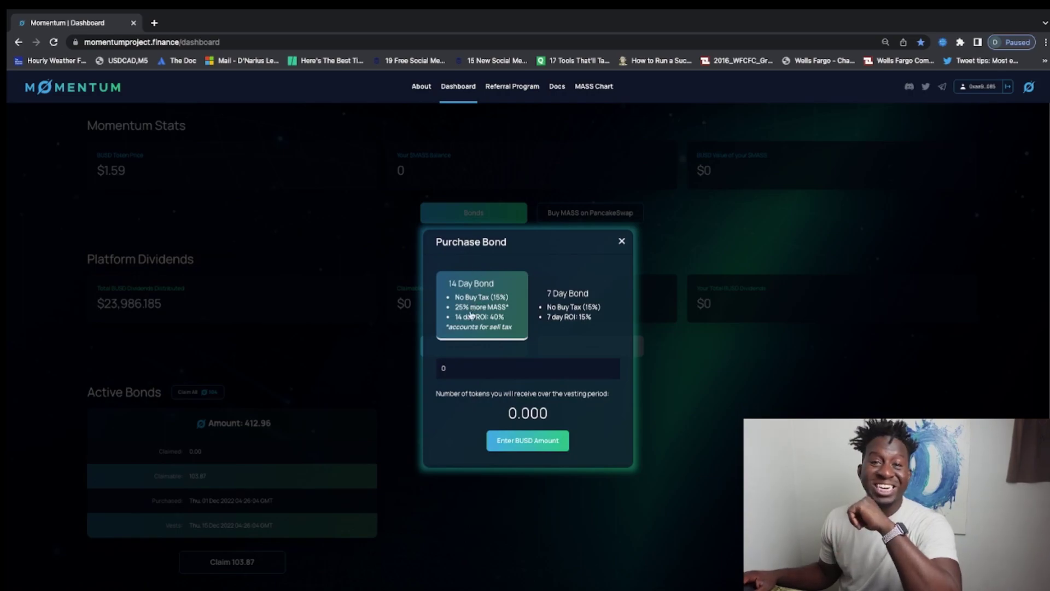
click(469, 362)
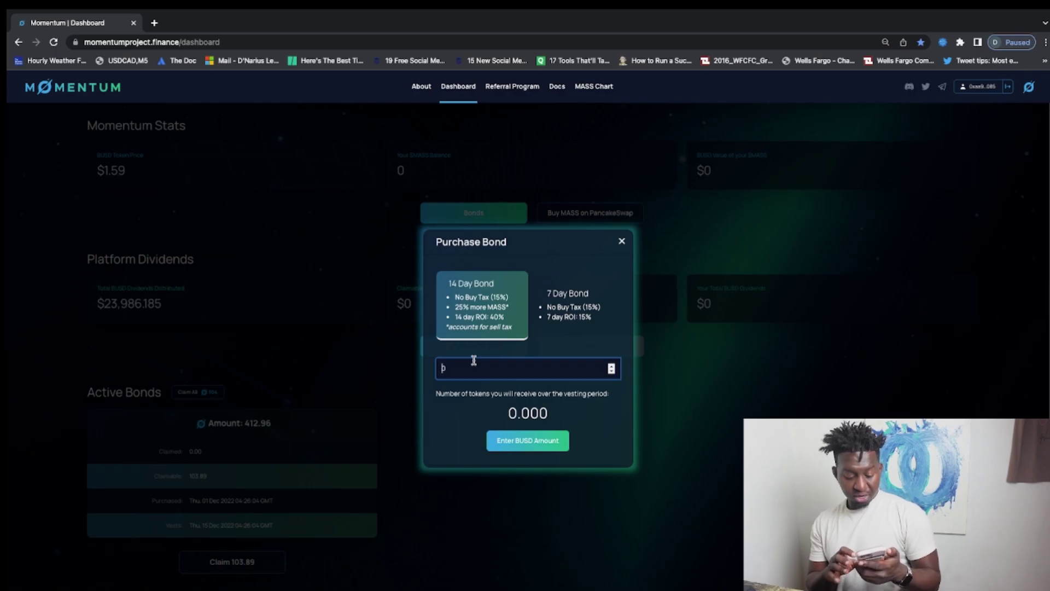
click(620, 243)
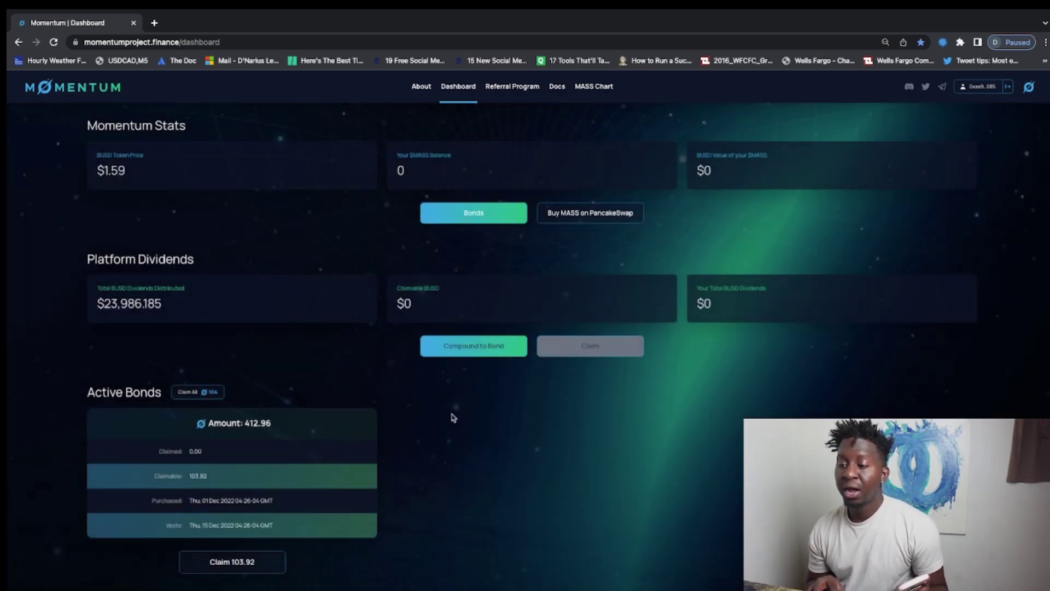
Check Active Bonds for the new 970.88 bond card beside the 412.96 bond
scroll(560, 460, down, 2)
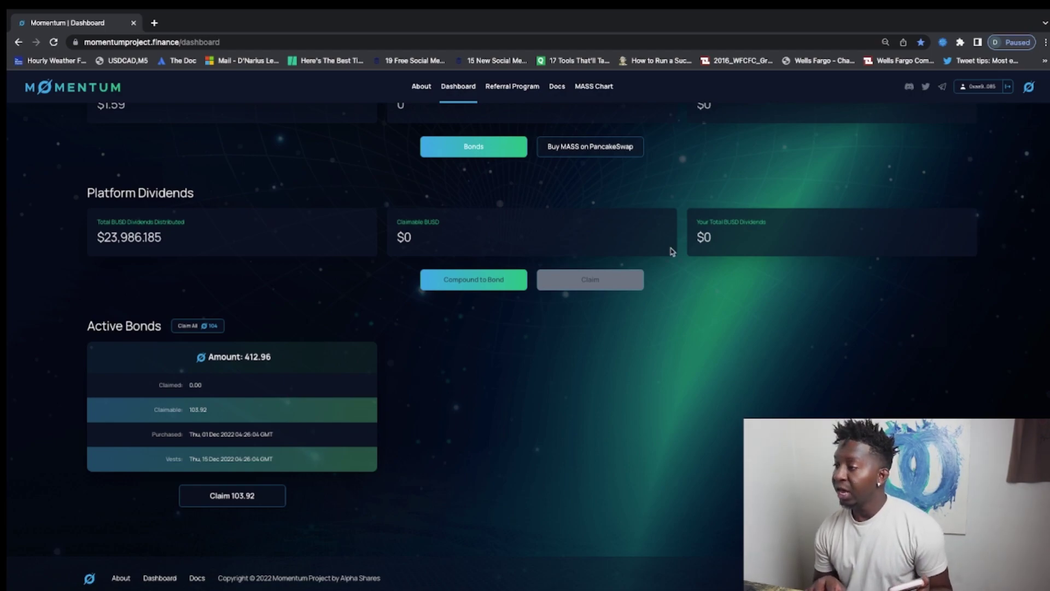
scroll(672, 251, up, 2)
scroll(672, 252, down, 2)
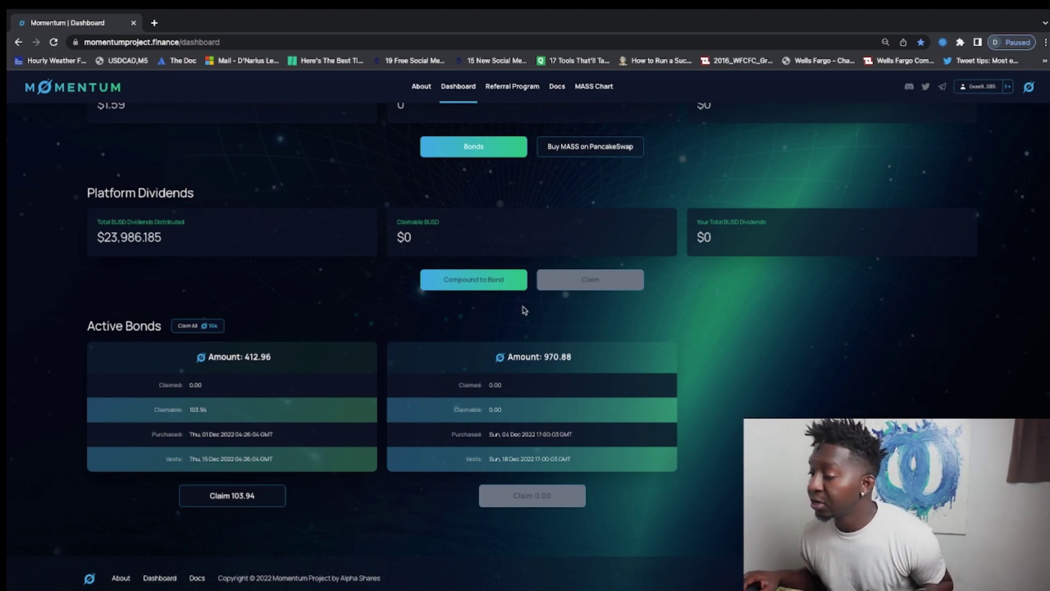
click(485, 289)
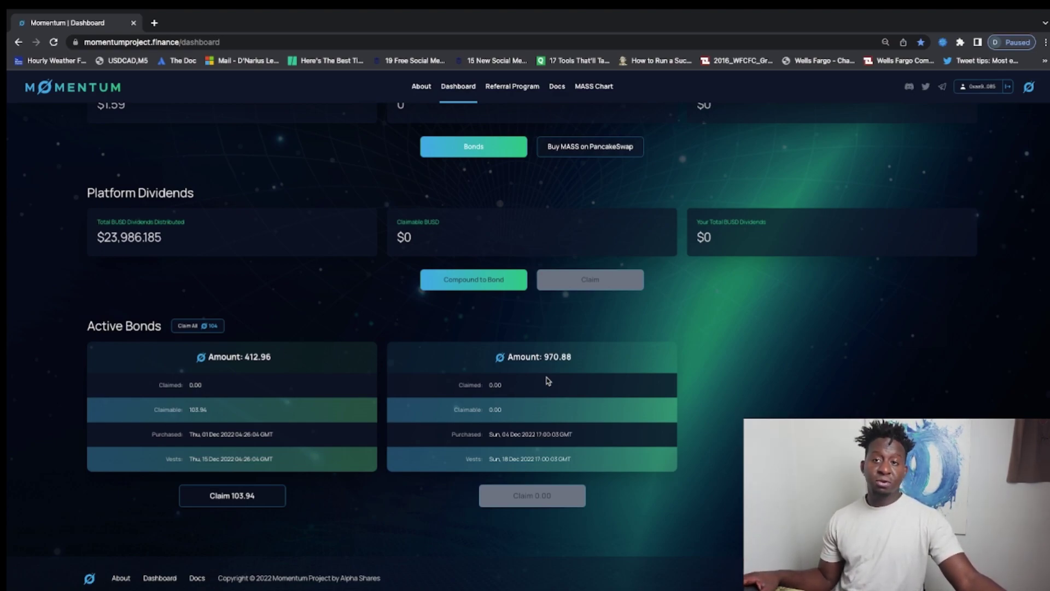
scroll(569, 246, up, 1)
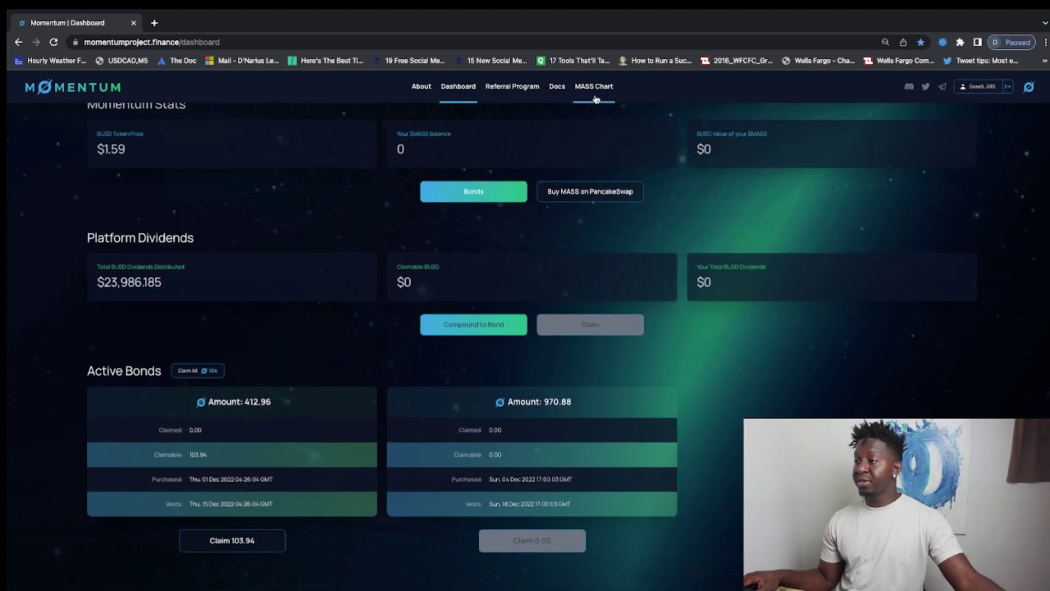
View the MASS chart on DEX Screener zoomed out to full history, then return to the dashboard
click(596, 96)
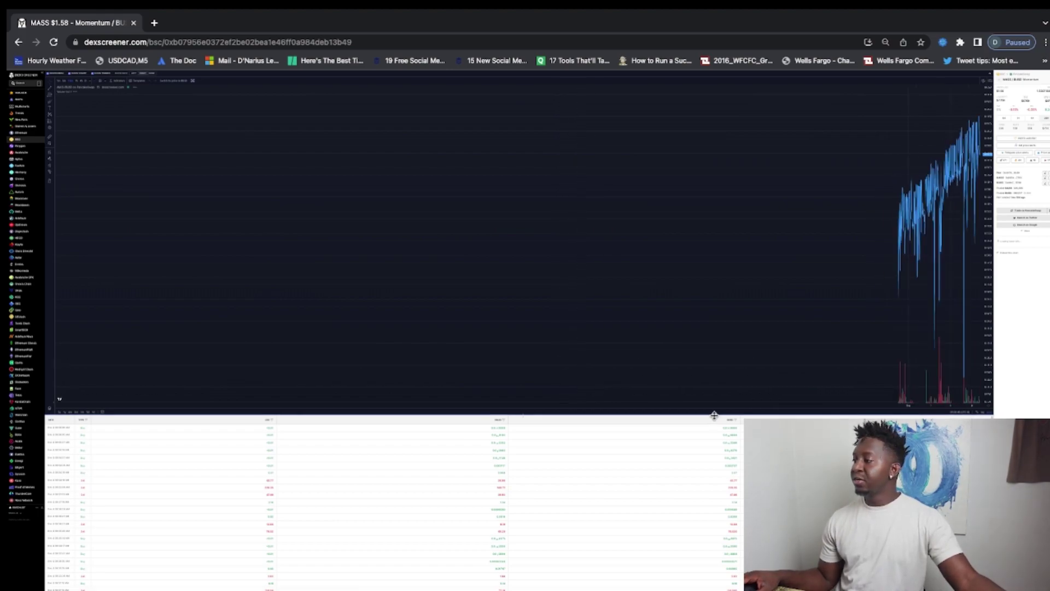
scroll(684, 339, up, 2)
scroll(546, 383, up, 2)
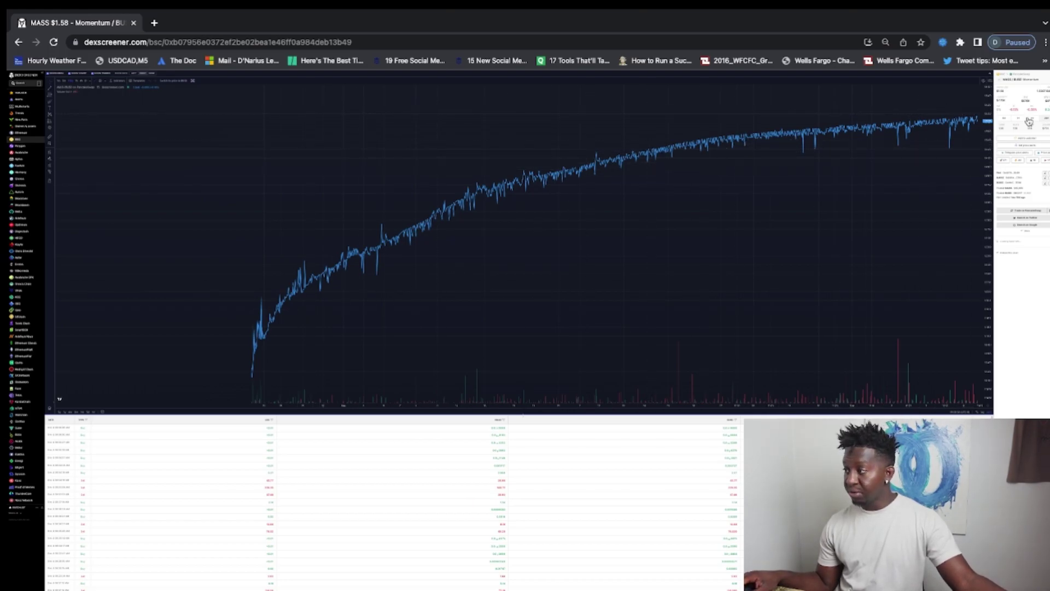
scroll(365, 292, up, 1)
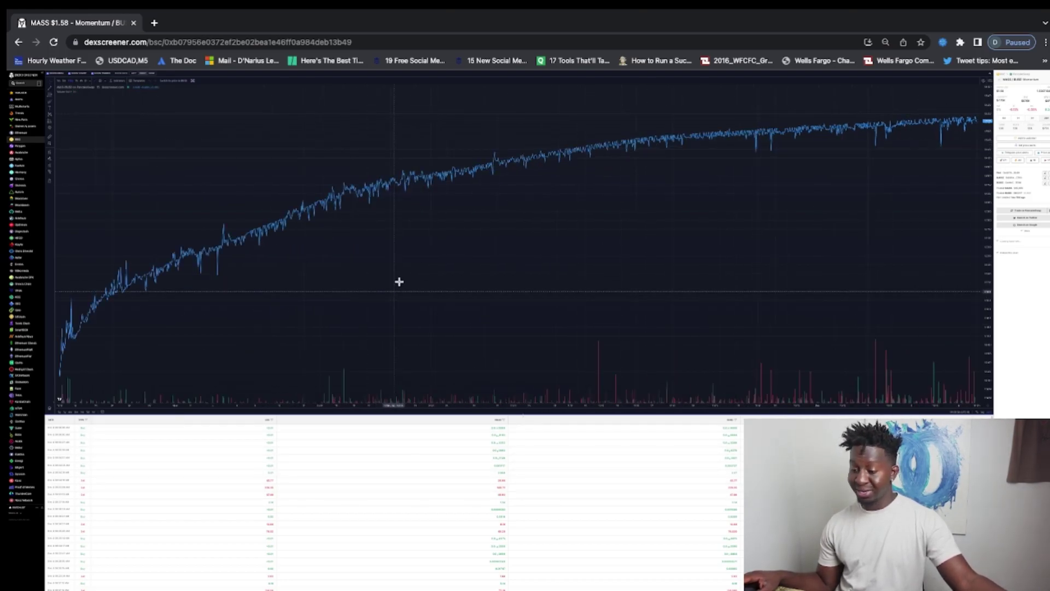
click(18, 42)
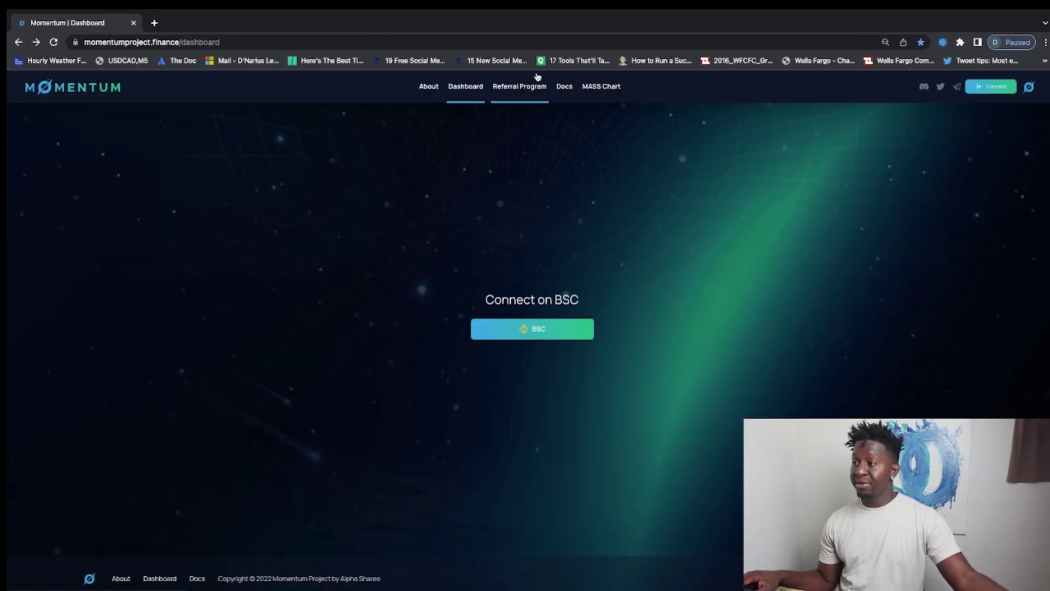
Open the Momentum Docs and skim the Intro page
click(565, 89)
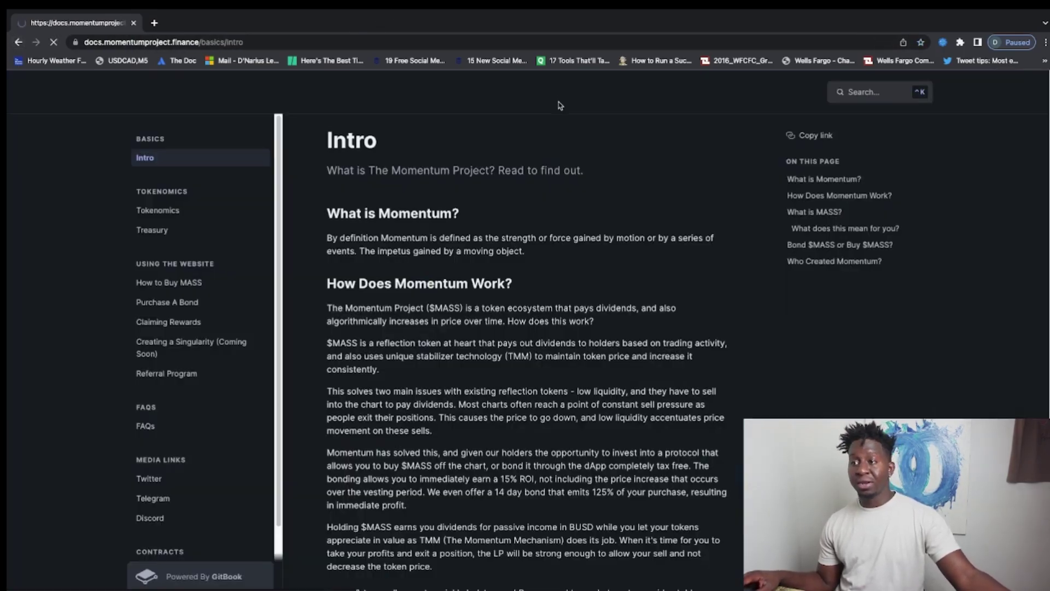
scroll(547, 255, down, 7)
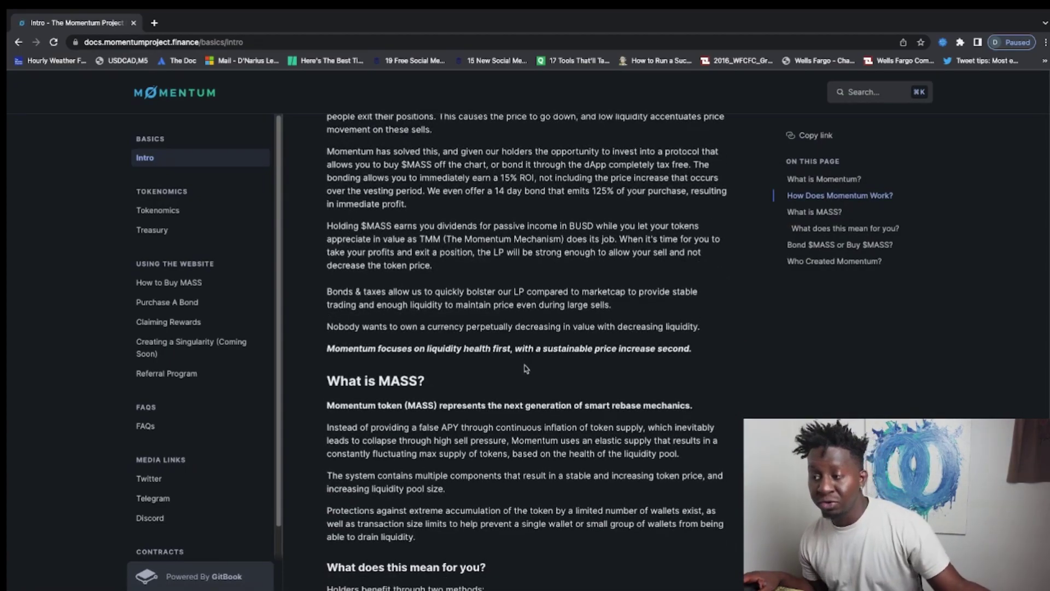
scroll(522, 370, down, 7)
scroll(482, 449, up, 15)
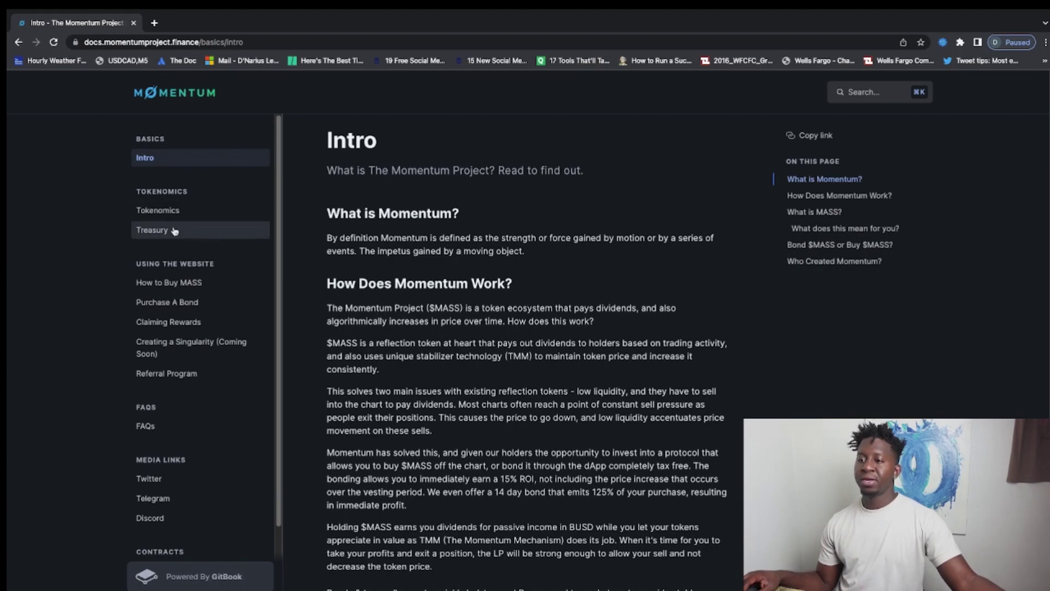
Read the Tokenomics page on taxes, bonding and 7 versus 14 day bonds, then return to Intro
click(183, 213)
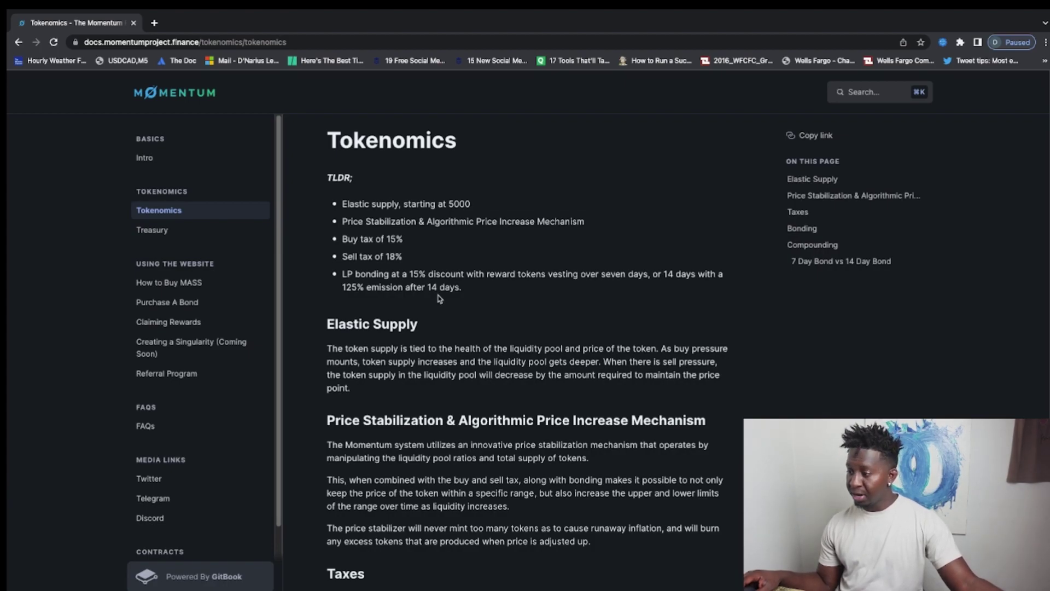
scroll(551, 441, down, 6)
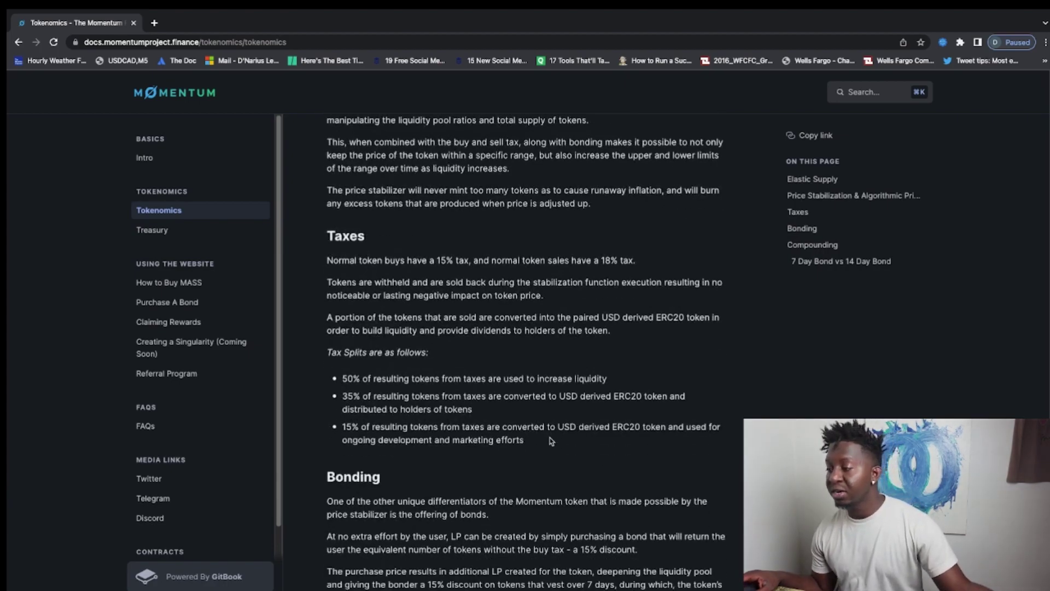
scroll(556, 438, down, 2)
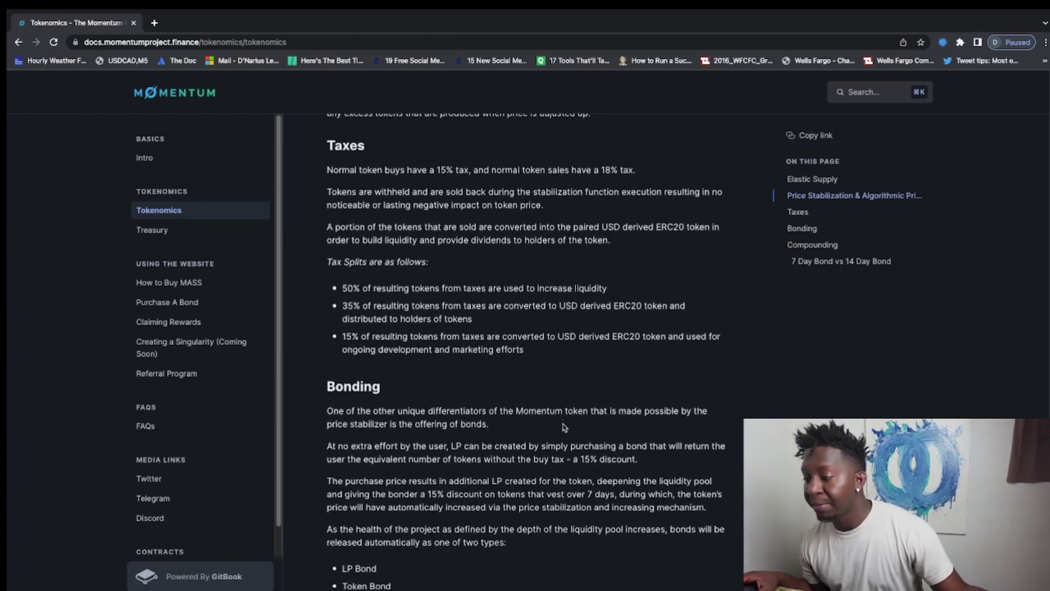
scroll(565, 427, down, 7)
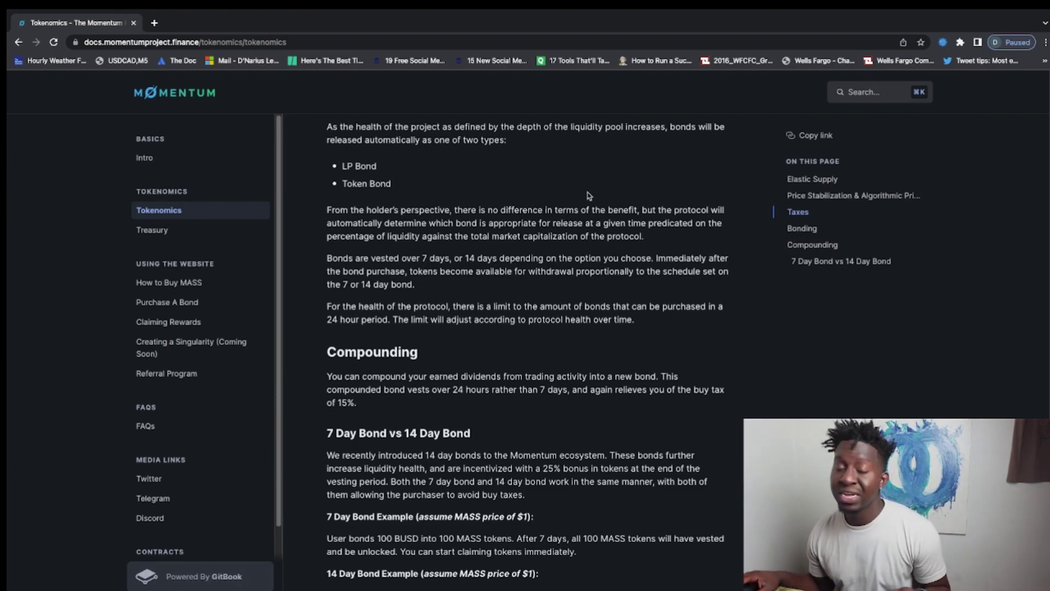
click(18, 42)
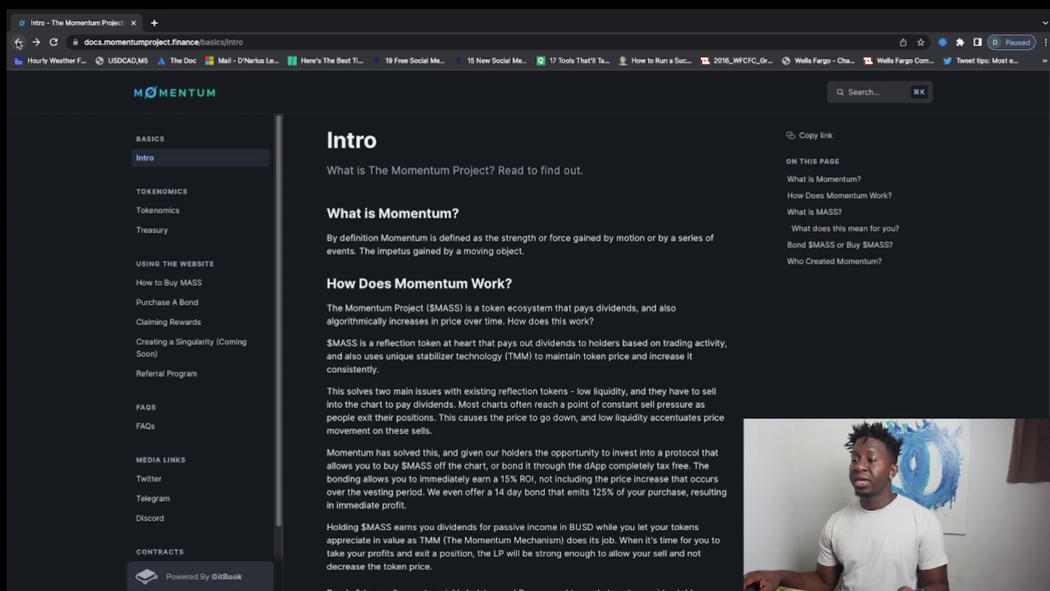
Reconnect the wallet on BSC and confirm both bonds show 103.96 and 0.05 claimable
click(18, 42)
click(527, 330)
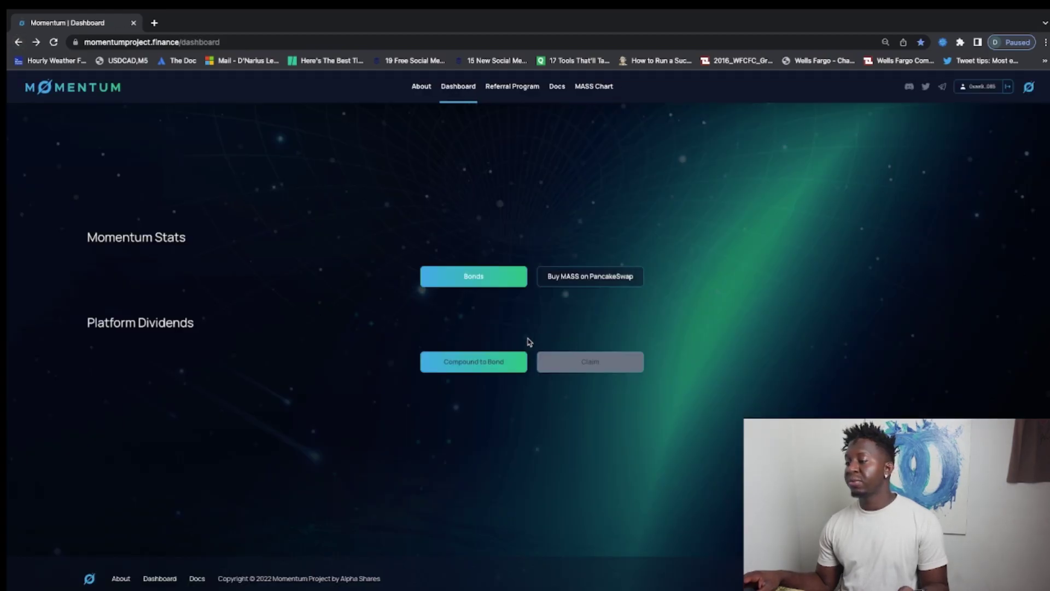
scroll(339, 421, down, 1)
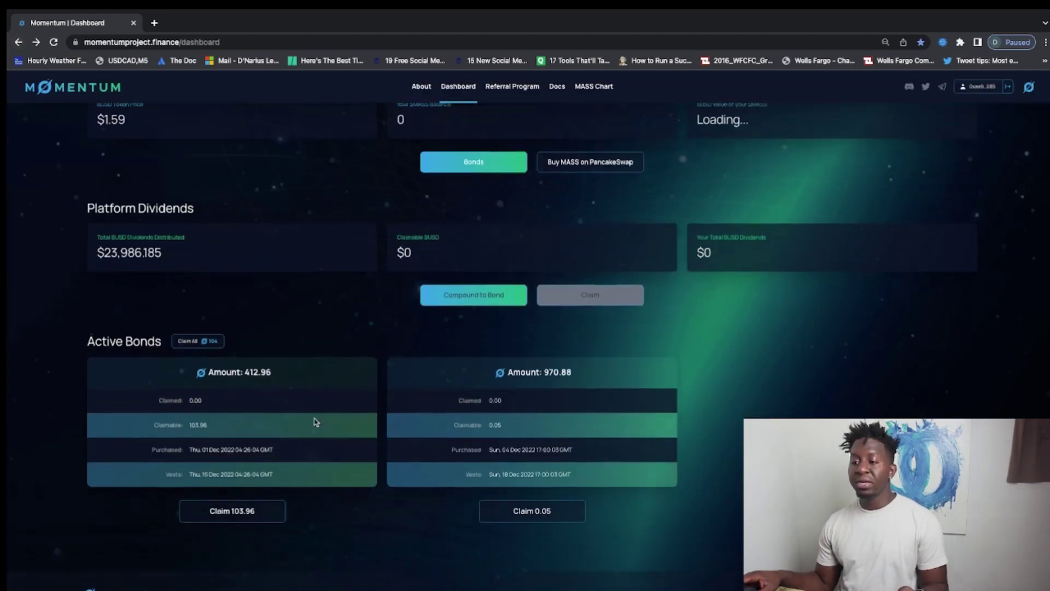
scroll(716, 276, up, 1)
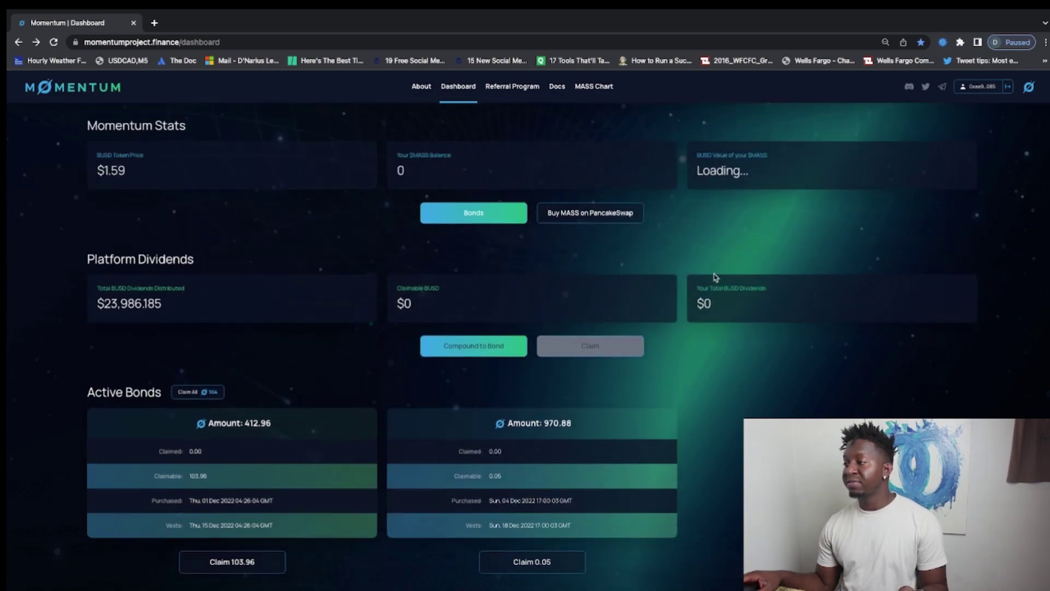
scroll(718, 301, down, 1)
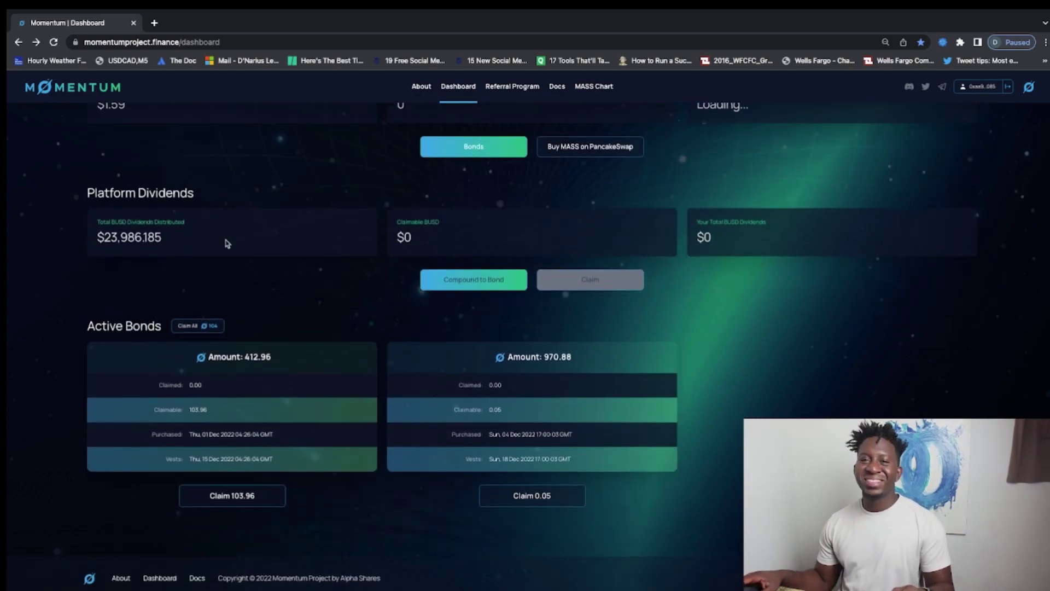